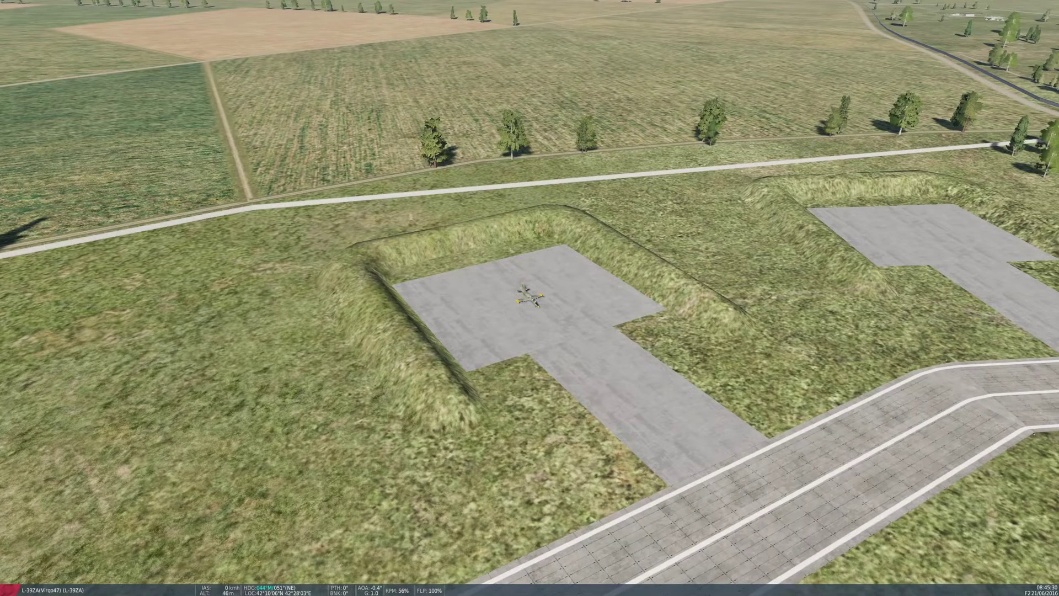
# Switch to Touch Portal to show the DCS L-39 Main page editor.
pyautogui.hotkey('alt', 'Tab')
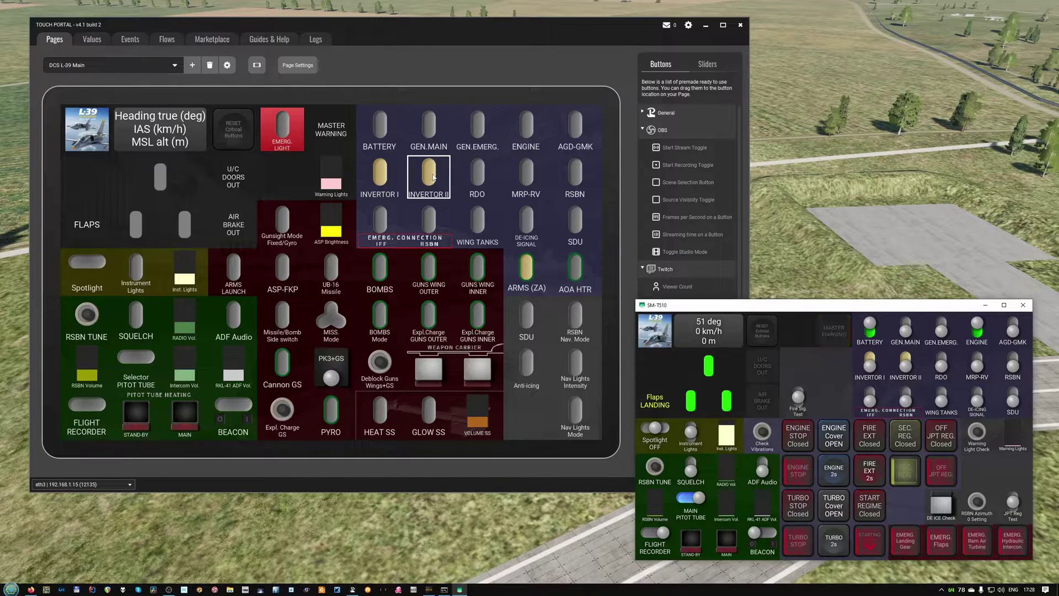
# Switch back to DCS World so the L-39 mission briefing is in front.
pyautogui.hotkey('alt', 'Tab')
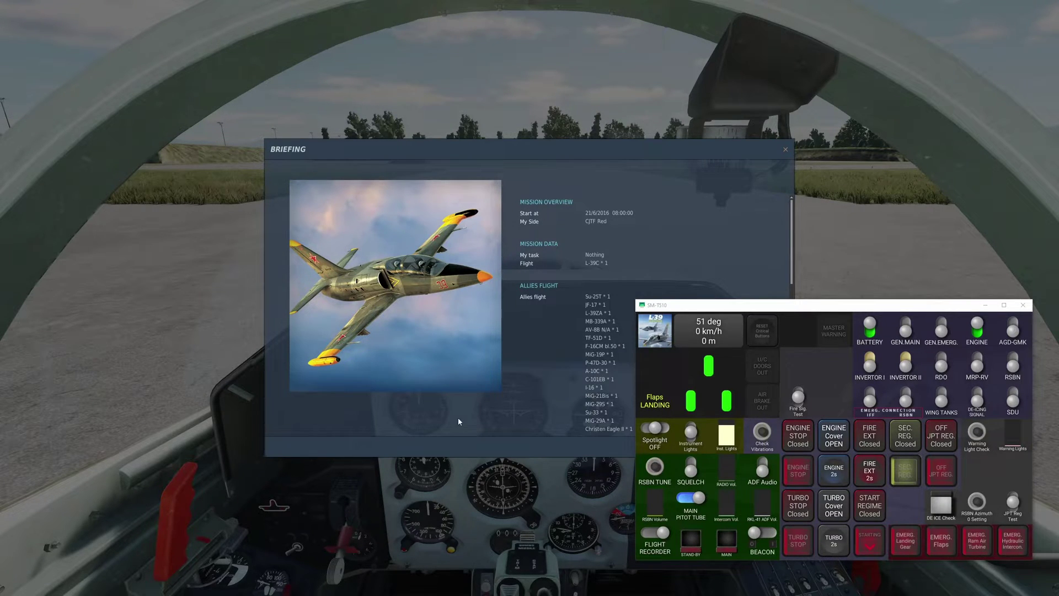
# Start the mission, toggle BATTERY on the tablet panel until it stays on, and shift the panel left.
pyautogui.press('Return')
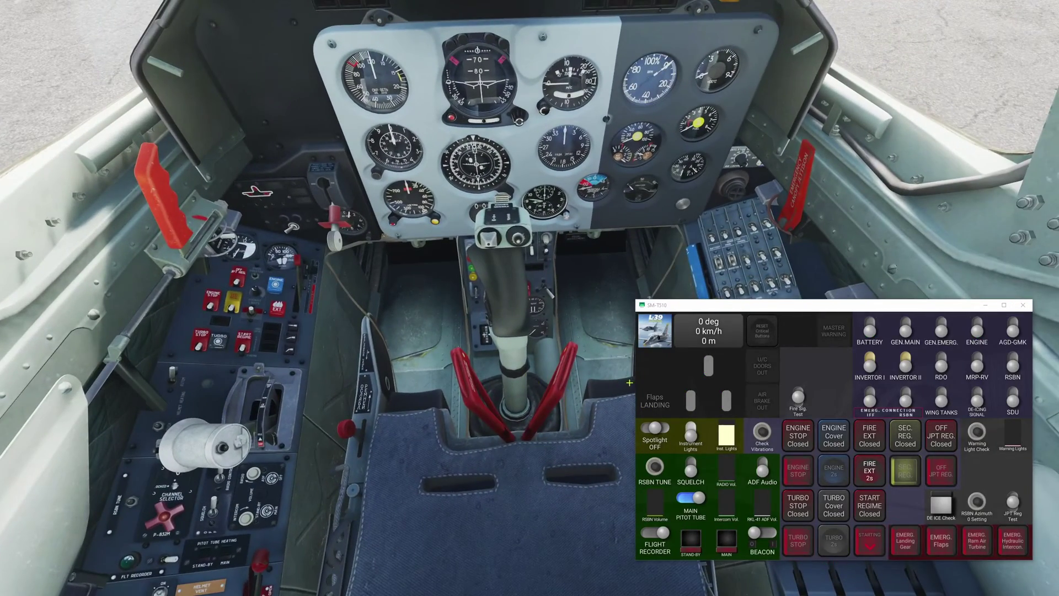
pyautogui.click(870, 331)
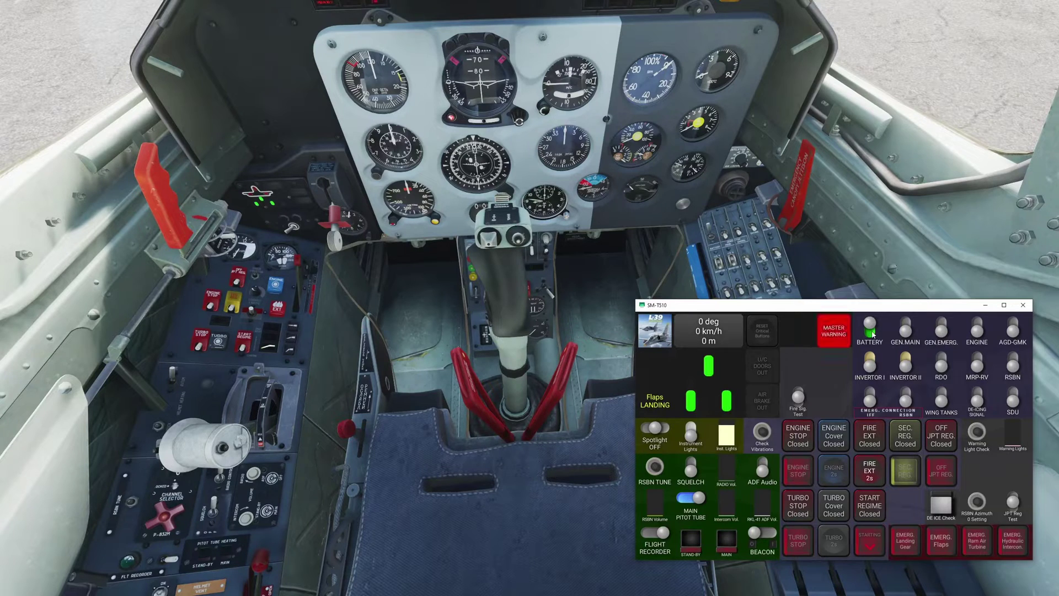
pyautogui.click(871, 332)
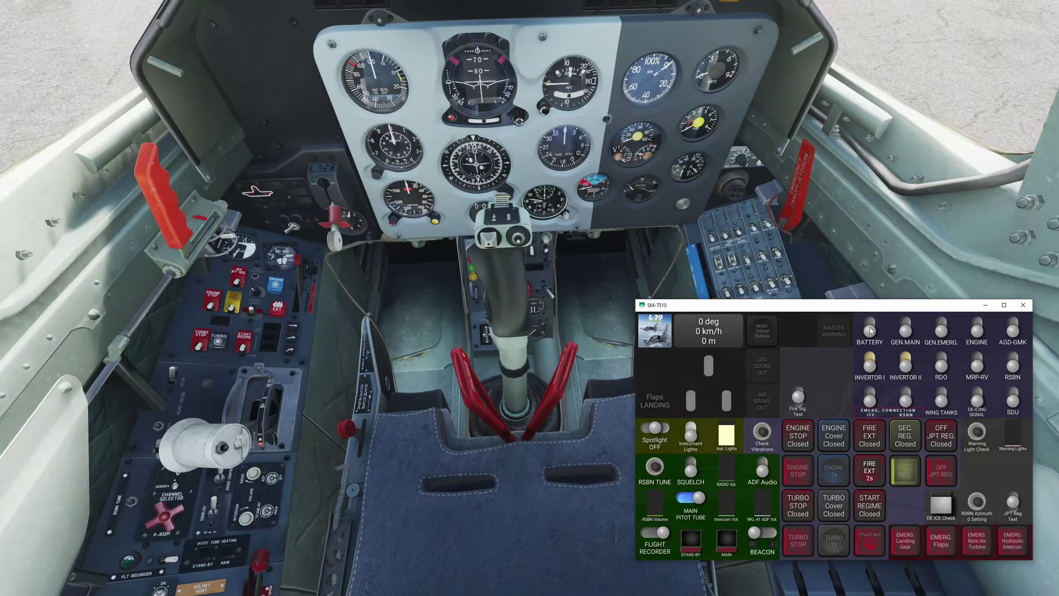
pyautogui.click(870, 330)
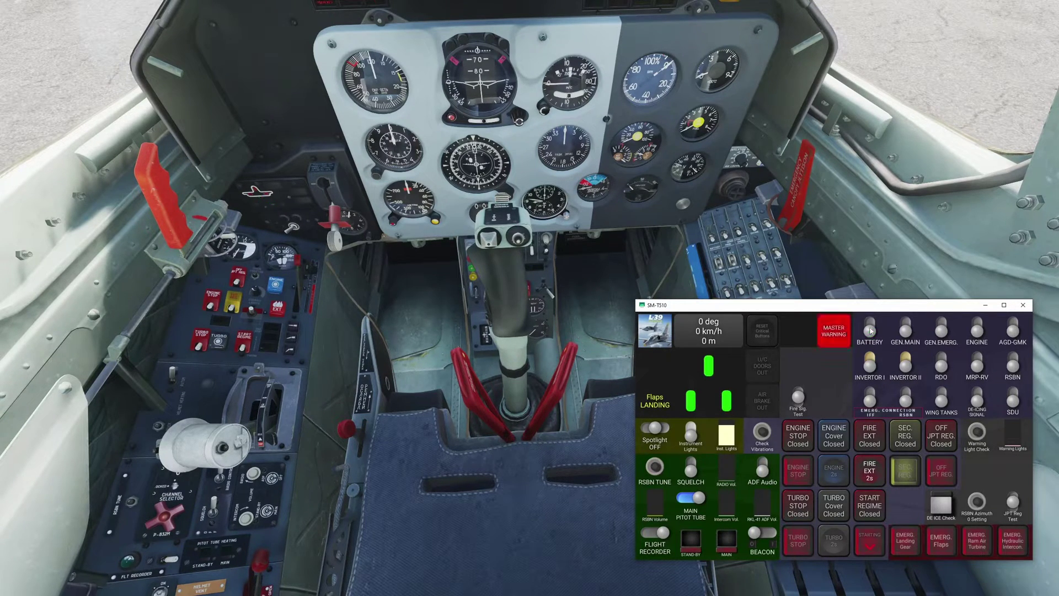
pyautogui.click(870, 331)
pyautogui.click(870, 330)
pyautogui.moveTo(851, 309); pyautogui.dragTo(313, 312)
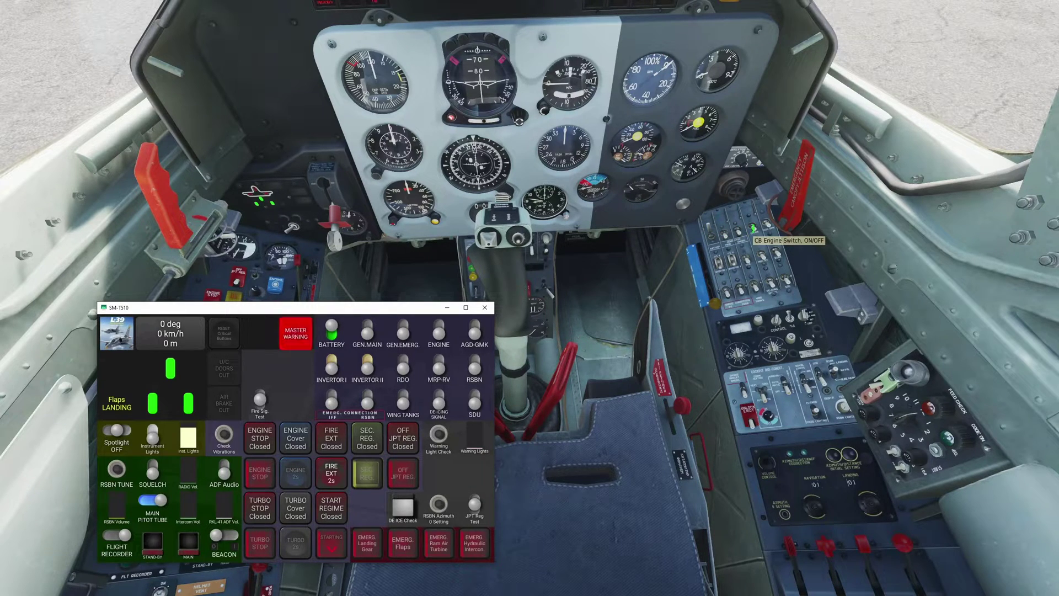
# Turn on the CB Engine Switch breaker and return to the wider cockpit view.
pyautogui.click(752, 228)
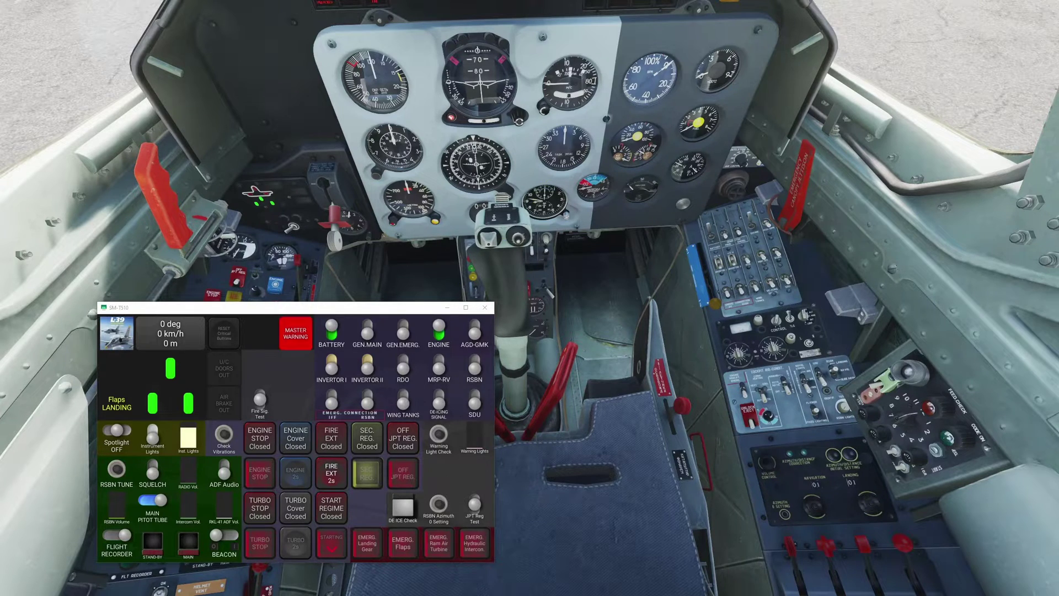
pyautogui.hotkey('ctrl', 'space')
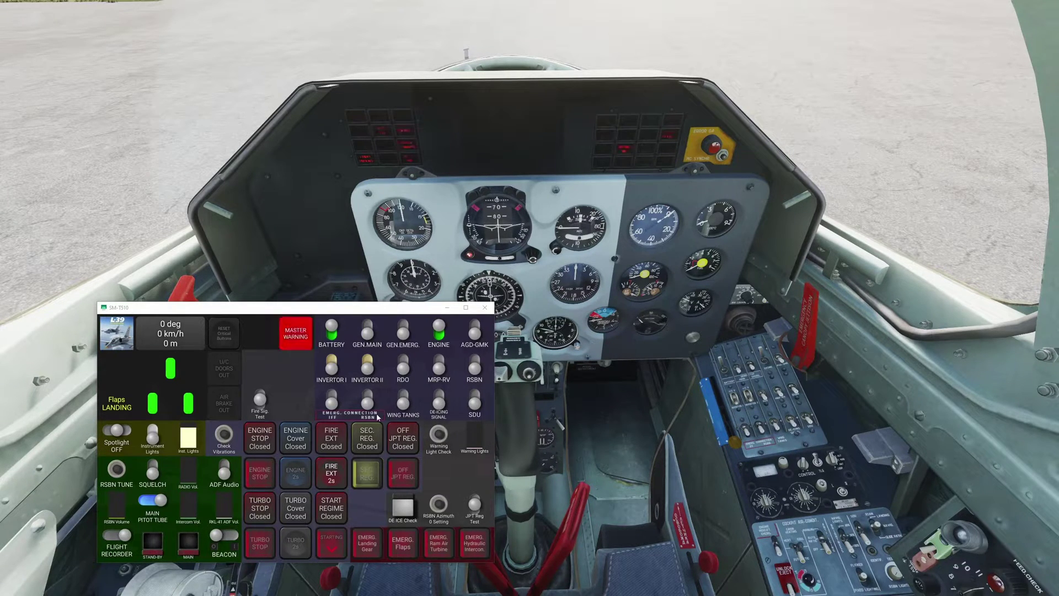
# Show the ARMS, BOMBS and GUNS switch page on the tablet panel.
pyautogui.click(174, 338)
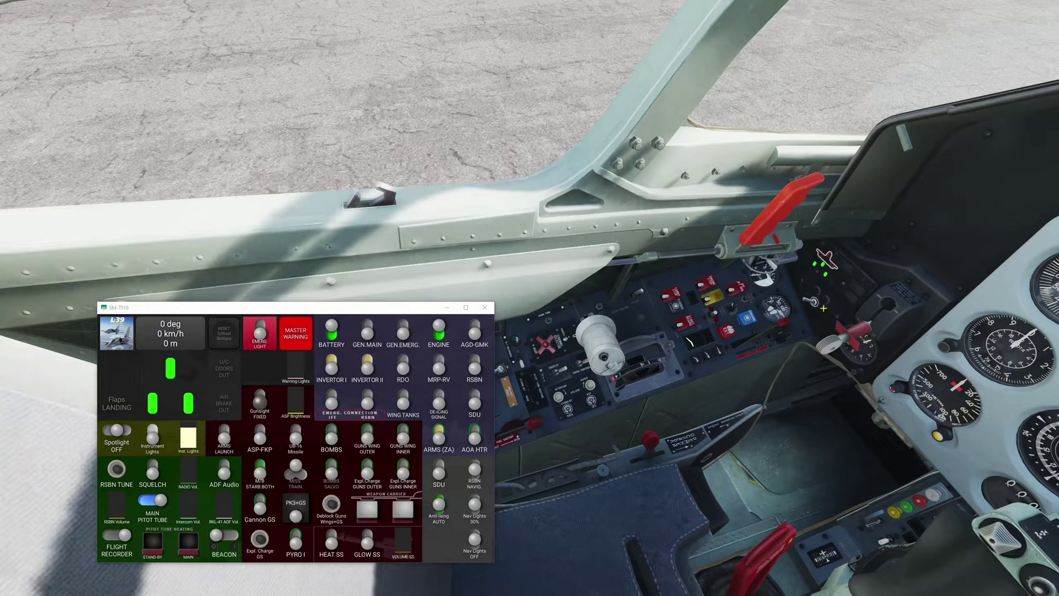
# Switch the beacon and stand-by pitot heating on, and cycle the battery off and back on.
pyautogui.click(240, 556)
pyautogui.click(227, 539)
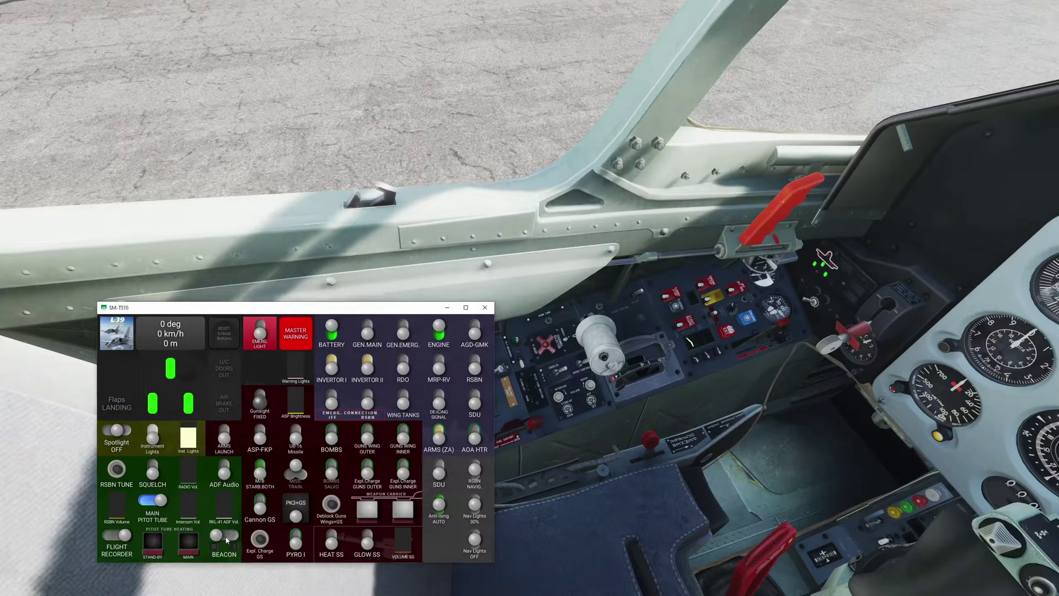
pyautogui.click(227, 540)
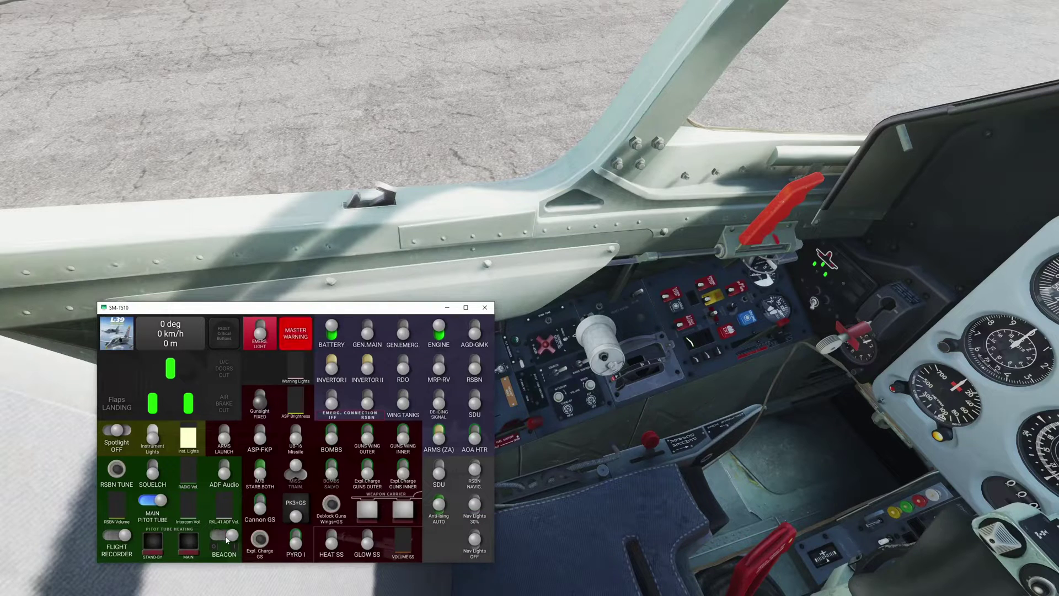
pyautogui.click(157, 542)
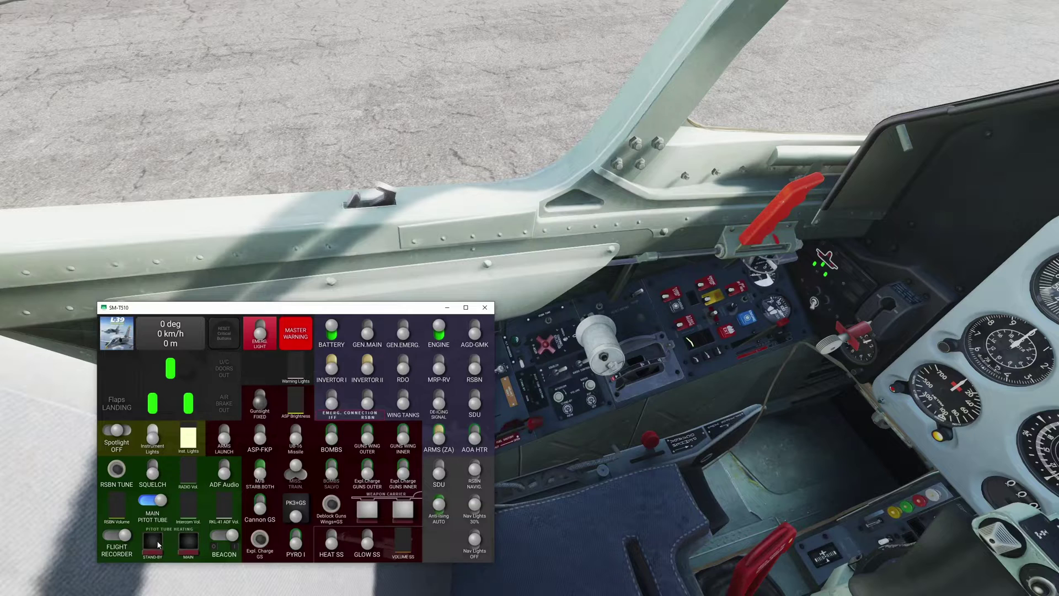
pyautogui.click(331, 333)
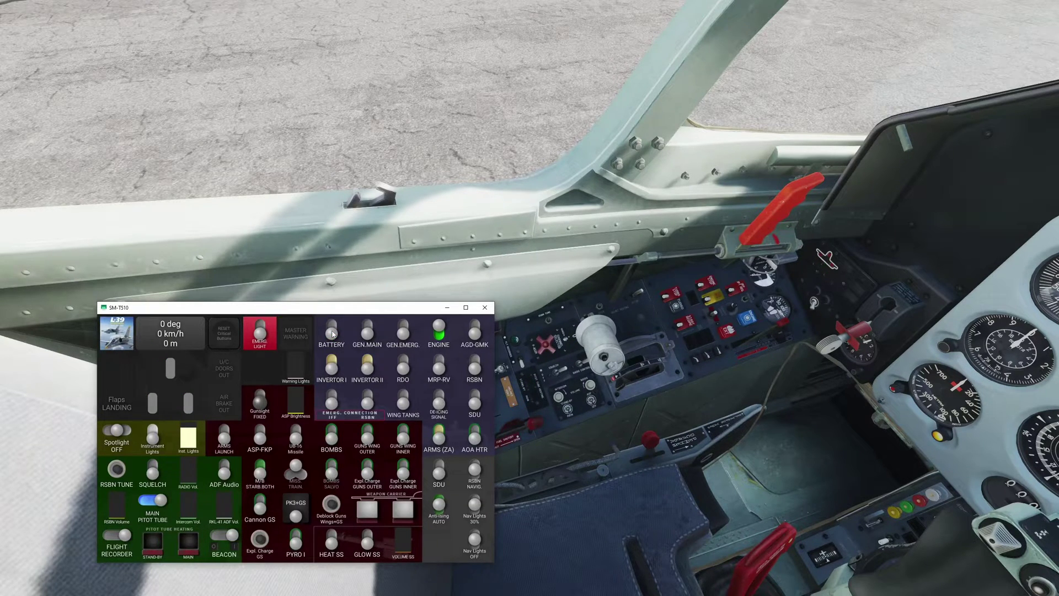
pyautogui.click(331, 332)
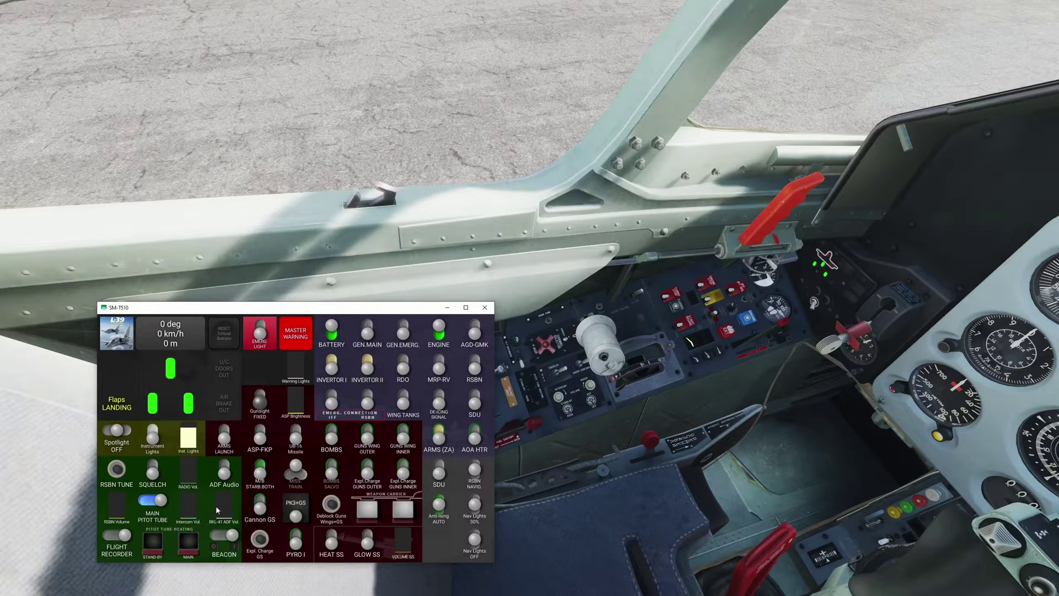
pyautogui.click(156, 544)
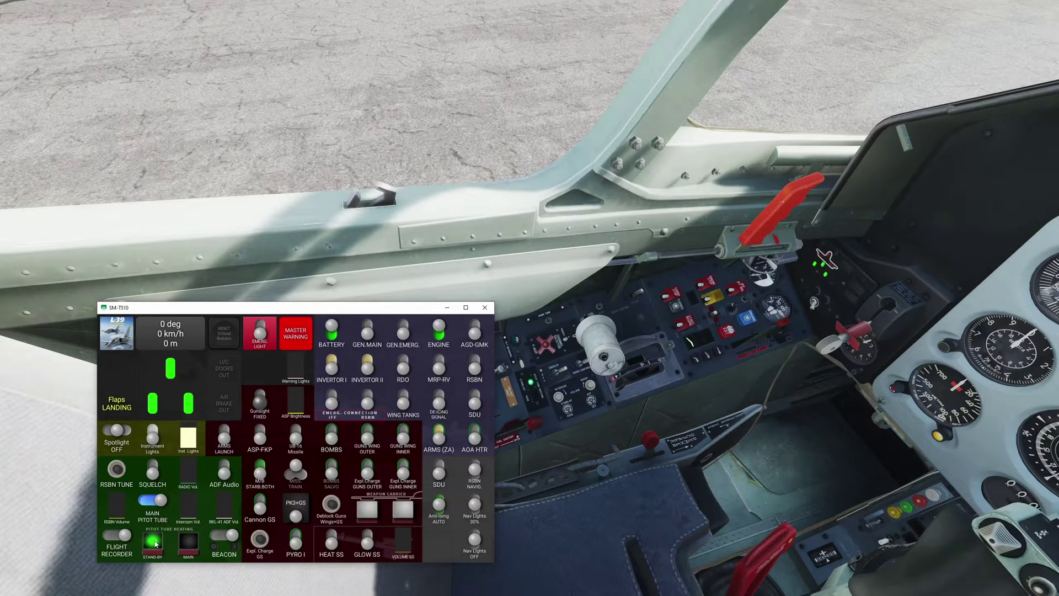
# Test the FLIGHT RECORDER switch, leaving it off, and move the panel window up and left.
pyautogui.click(116, 535)
pyautogui.moveTo(300, 315); pyautogui.dragTo(270, 311)
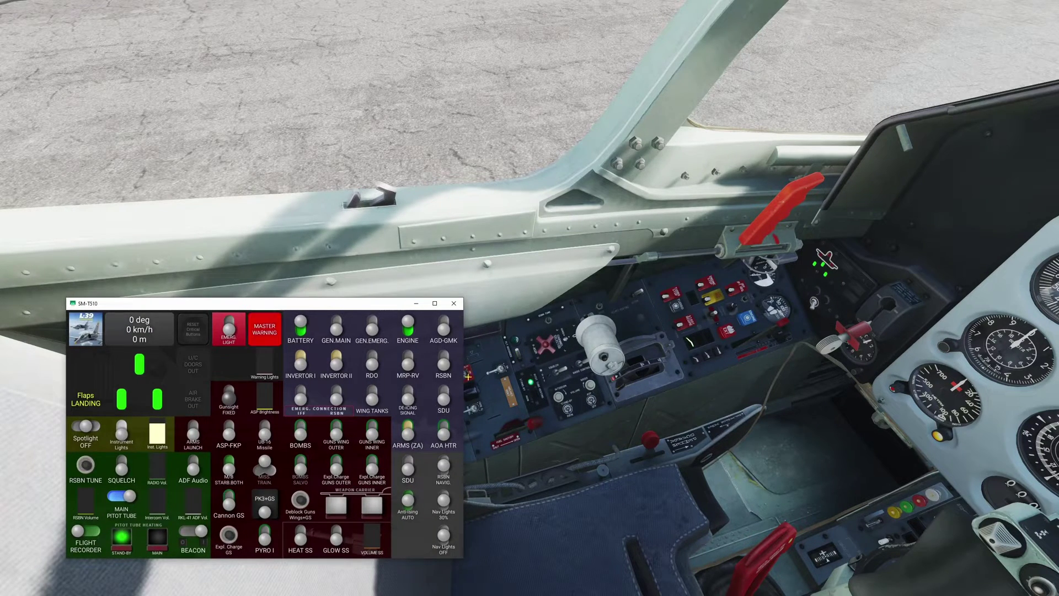
pyautogui.click(92, 533)
pyautogui.click(92, 532)
pyautogui.moveTo(201, 307); pyautogui.dragTo(191, 241)
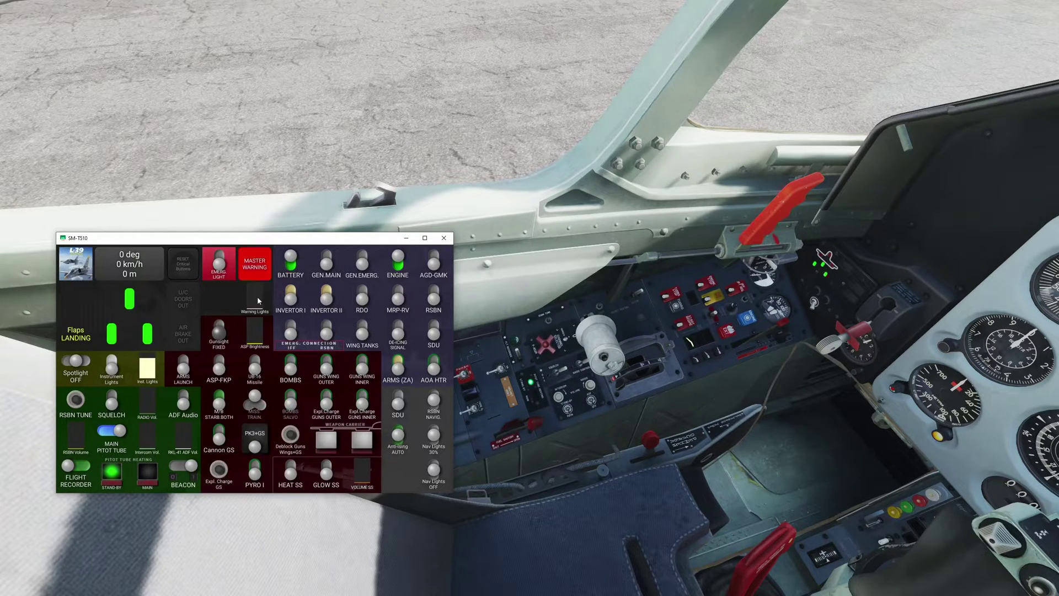
pyautogui.hotkey('alt', 'Tab')
pyautogui.hotkey('alt', 'Tab')
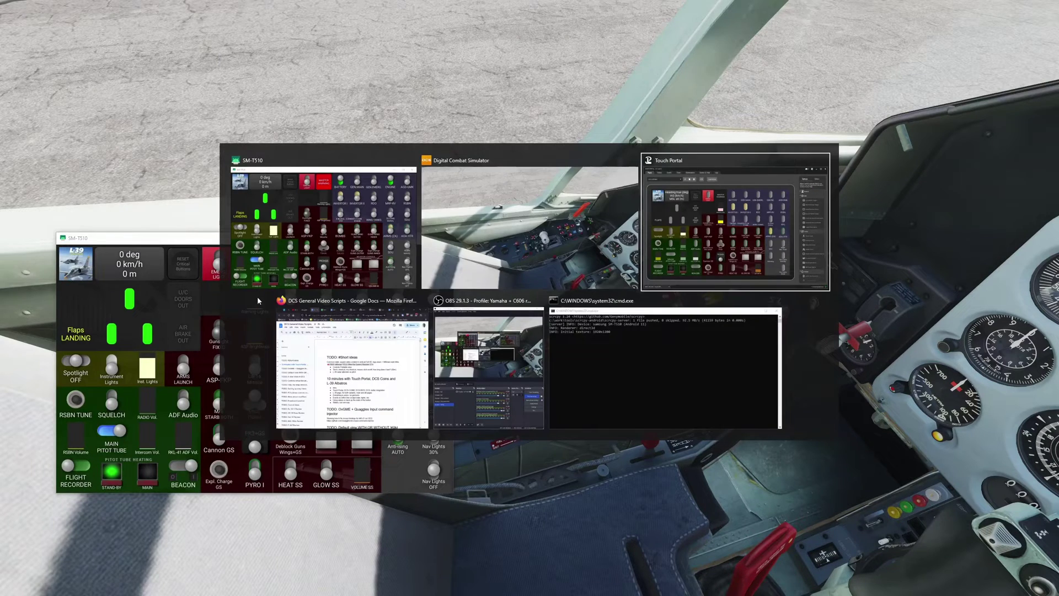
# Review the Battery button's On Event and On Pressed blocks, then bring the DCS cockpit forward.
pyautogui.moveTo(501, 48); pyautogui.dragTo(810, 69)
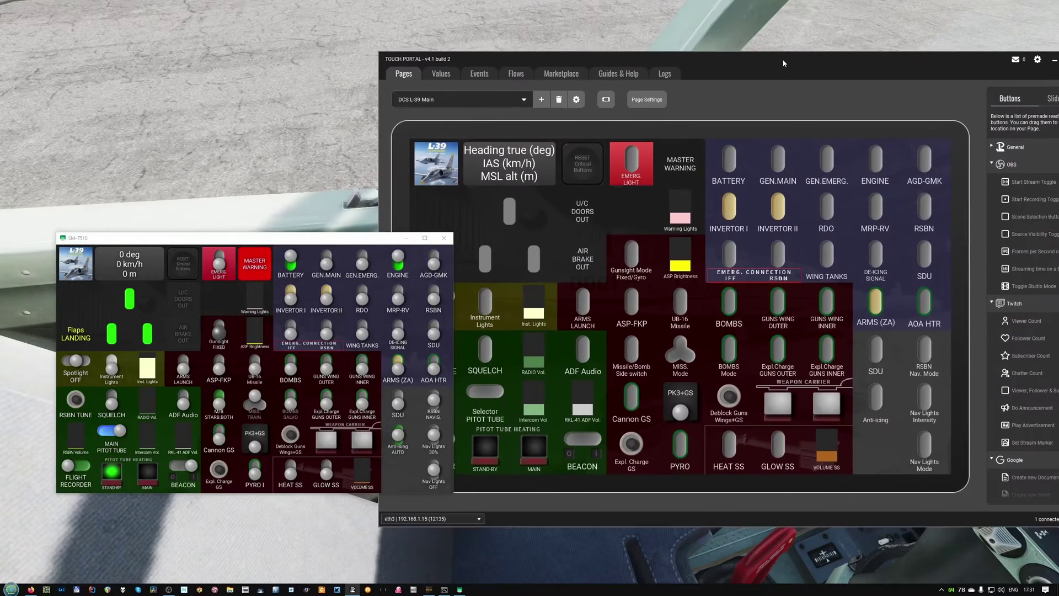
pyautogui.click(722, 175)
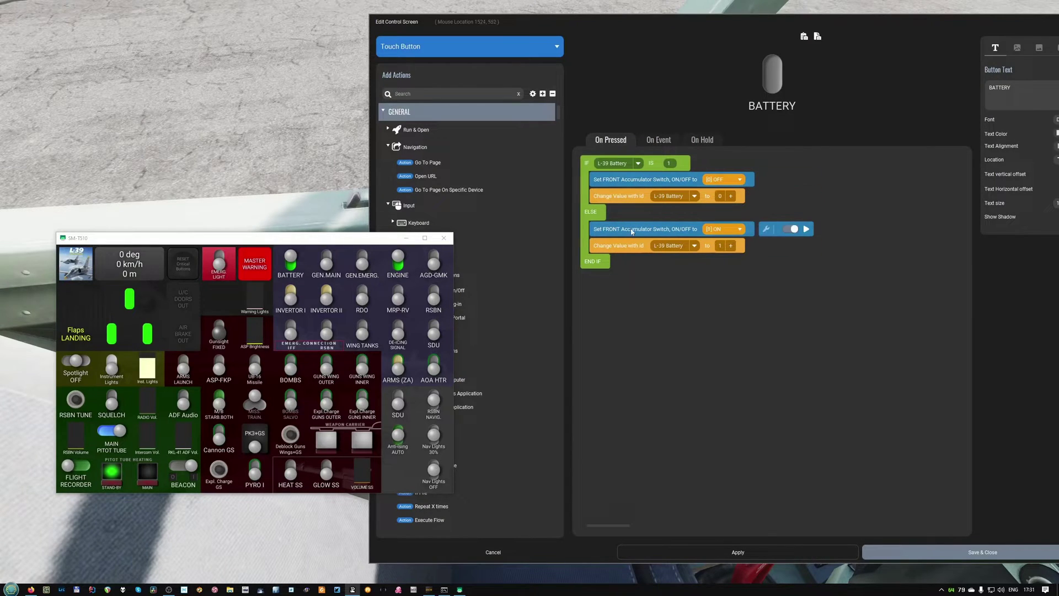
pyautogui.click(660, 141)
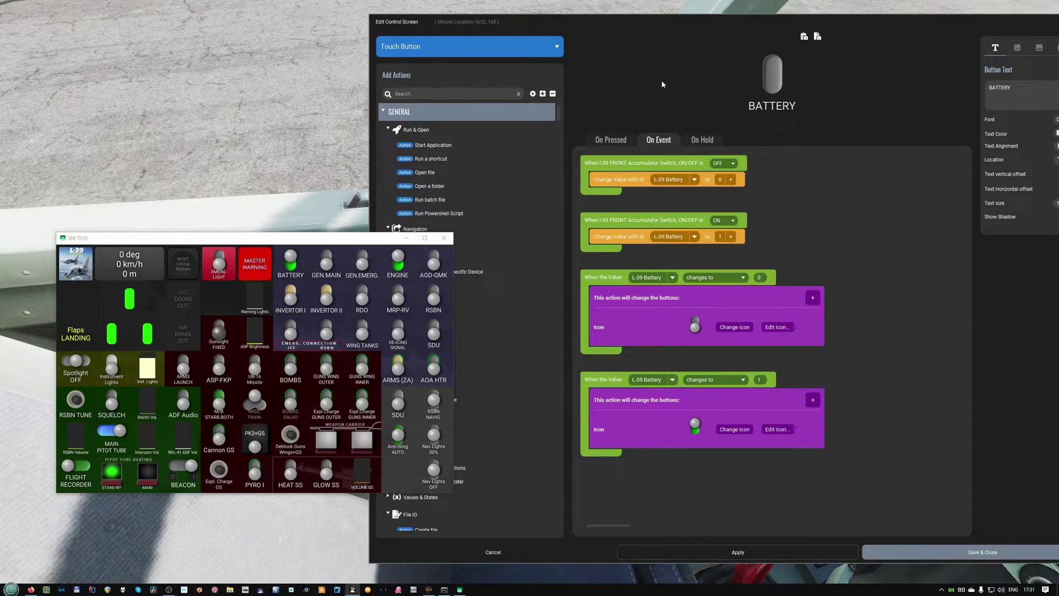
pyautogui.click(603, 140)
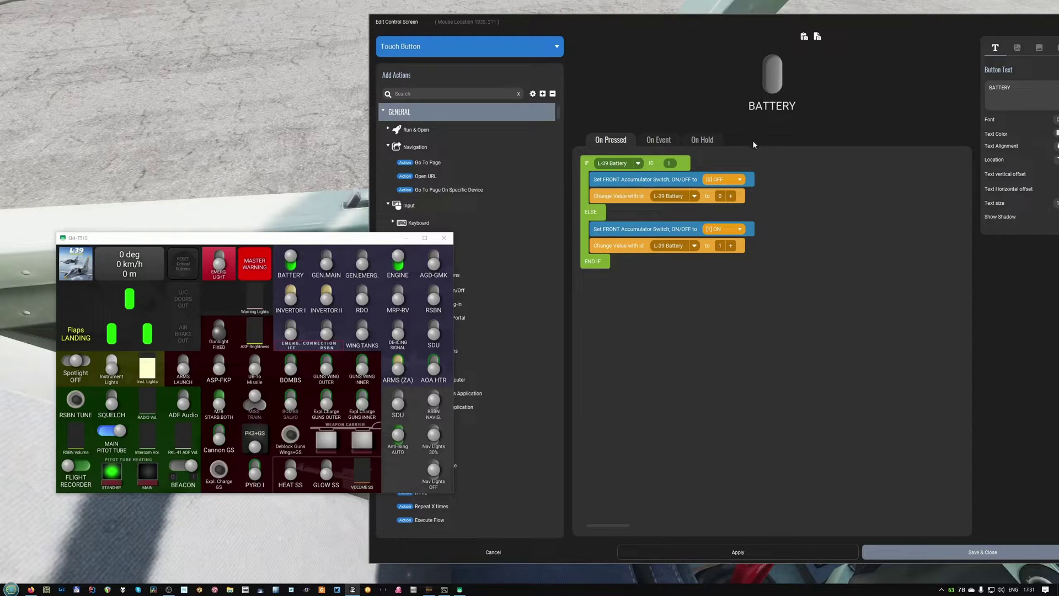
pyautogui.moveTo(616, 175)
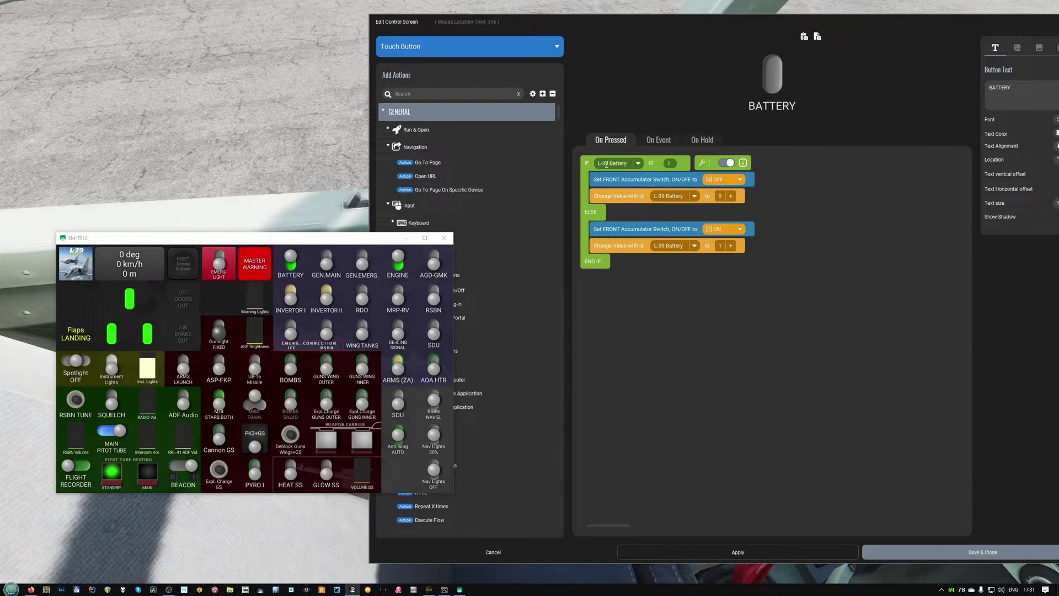
pyautogui.click(339, 162)
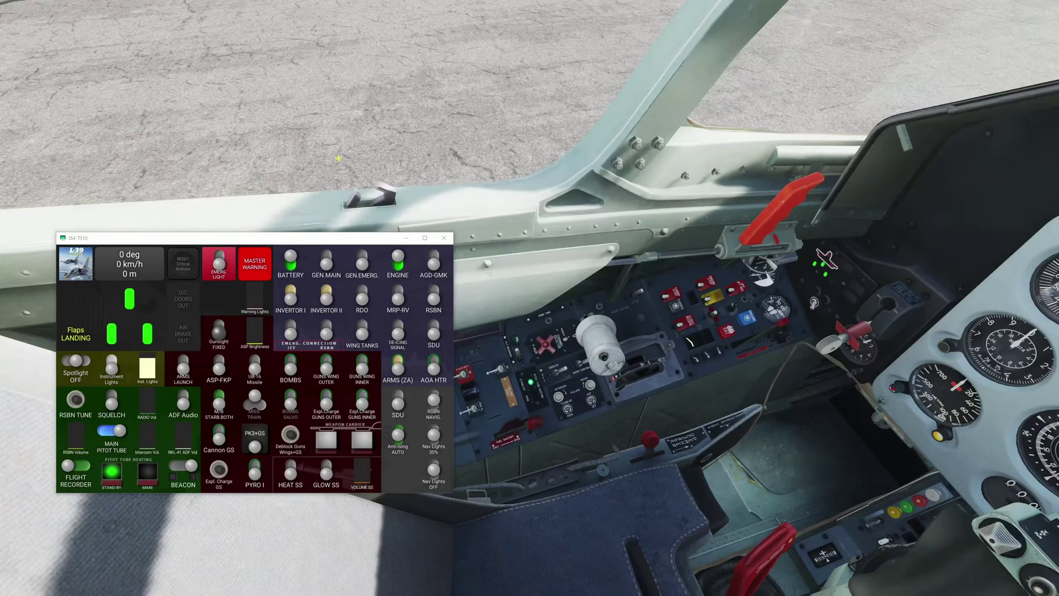
# Pause the mission and toggle BATTERY on the panel repeatedly, ending with it on.
pyautogui.press('Escape')
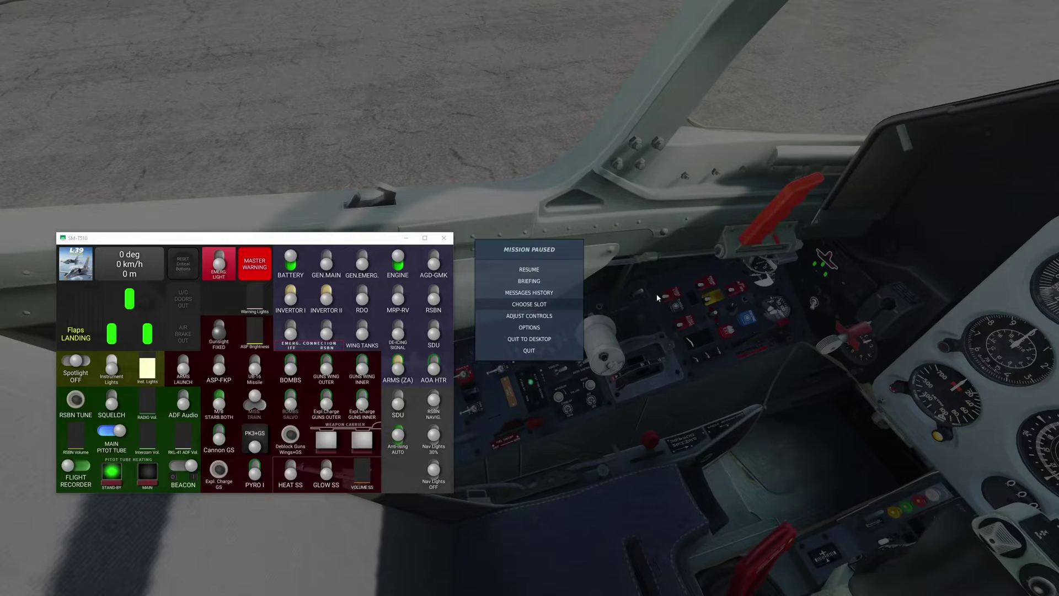
pyautogui.click(287, 267)
pyautogui.click(289, 267)
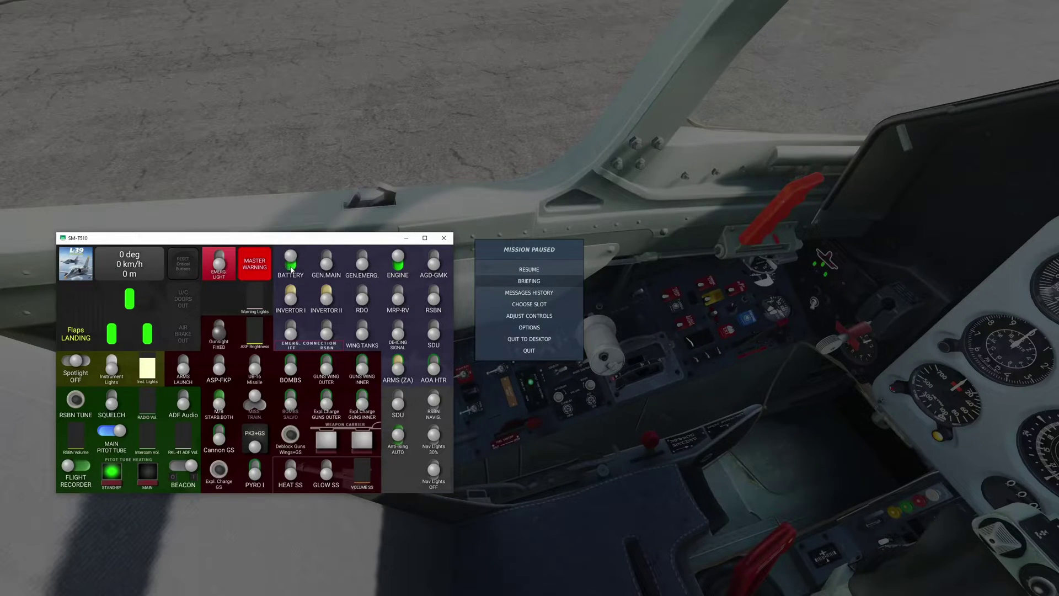
pyautogui.click(291, 267)
pyautogui.click(291, 267)
pyautogui.click(292, 267)
pyautogui.click(291, 268)
pyautogui.click(291, 267)
pyautogui.click(292, 262)
# Return to the BATTERY editor and compare On Event and On Pressed logic, ending on On Event.
pyautogui.hotkey('alt', 'Tab')
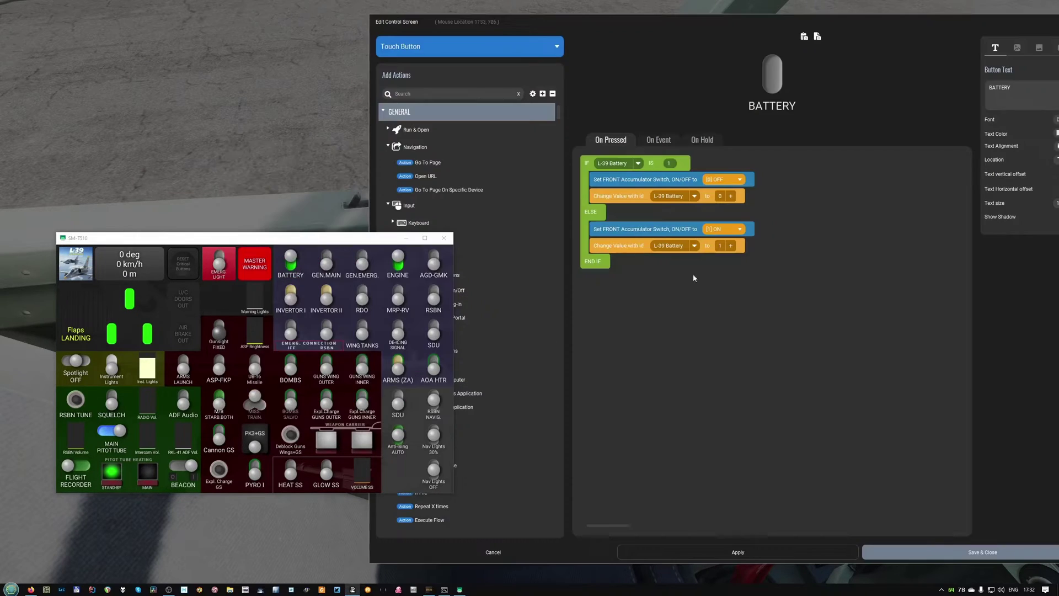
pyautogui.click(659, 141)
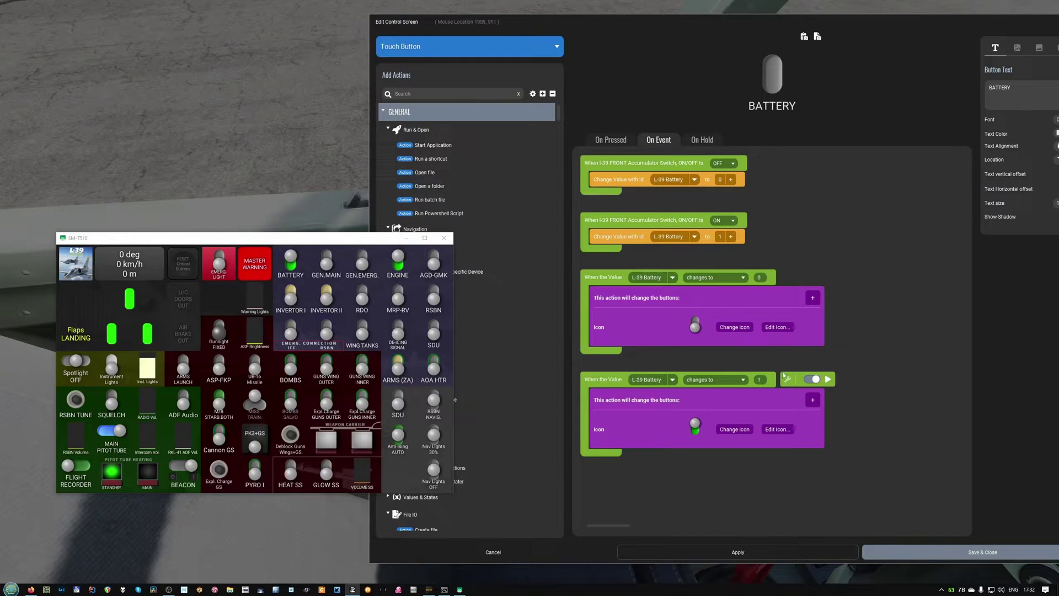
pyautogui.click(608, 141)
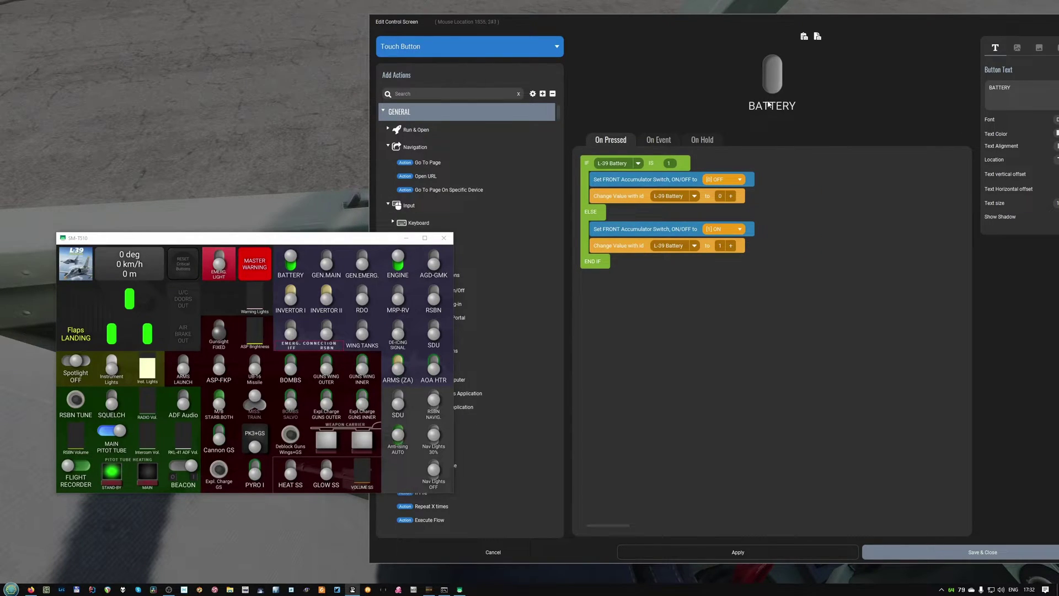
pyautogui.click(654, 140)
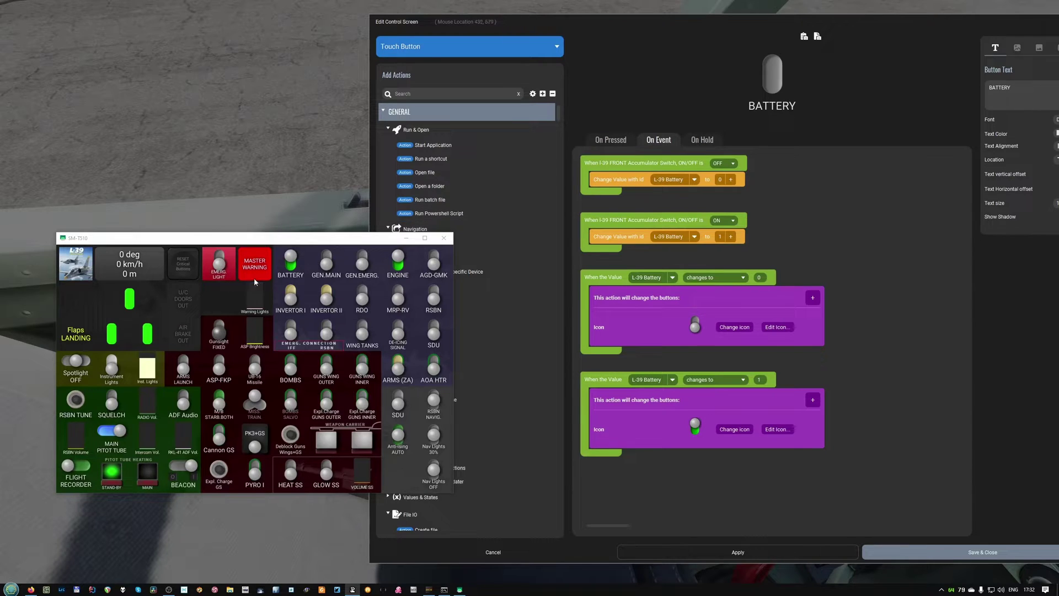
# Toggle BATTERY from the panel, page to the engine page and back, then bring DCS forward.
pyautogui.click(292, 263)
pyautogui.click(290, 264)
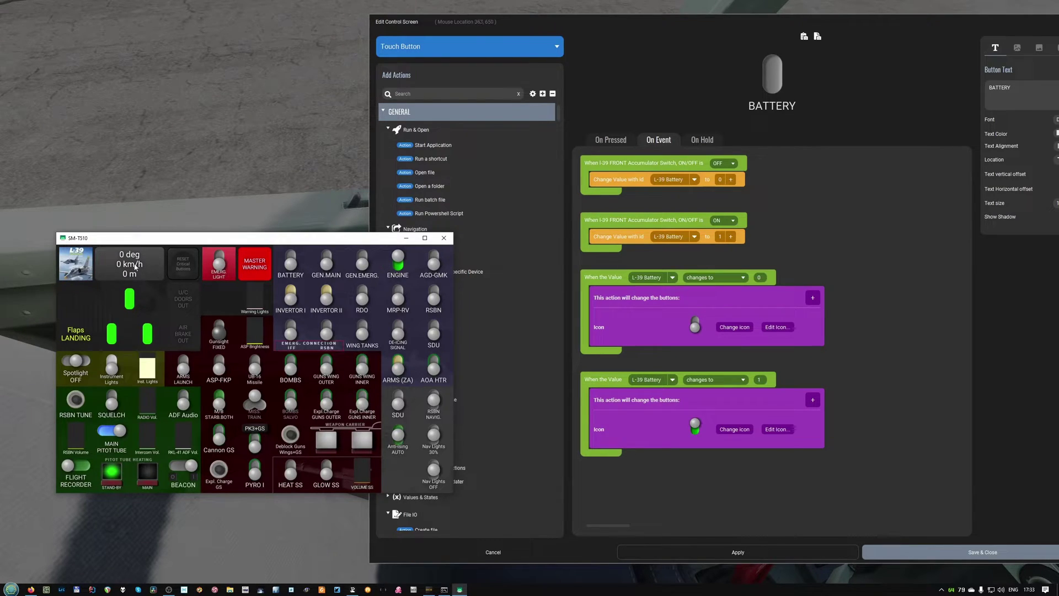
pyautogui.click(289, 263)
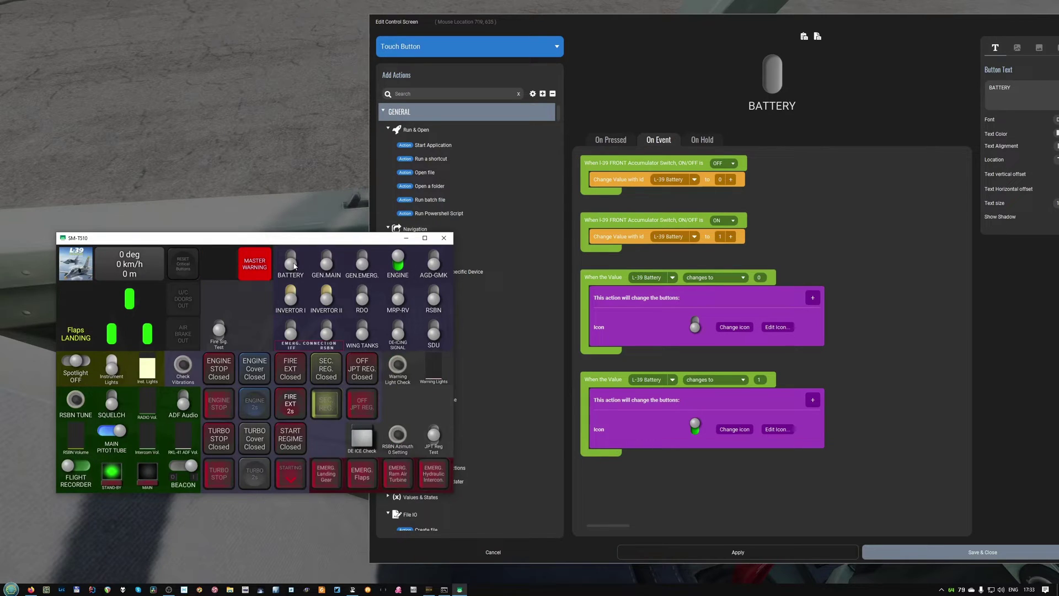
pyautogui.click(140, 266)
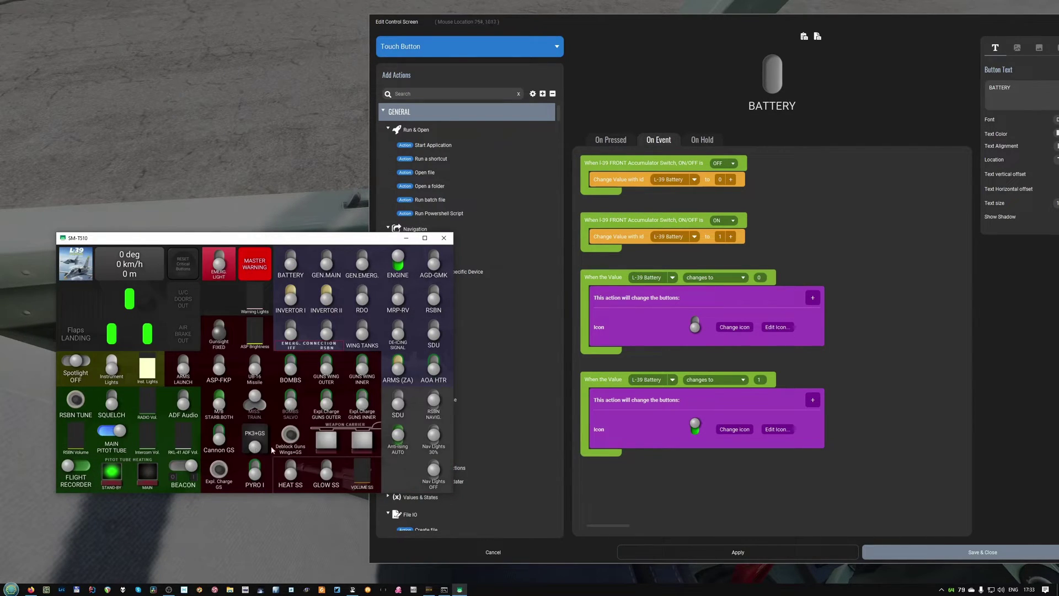
pyautogui.click(316, 139)
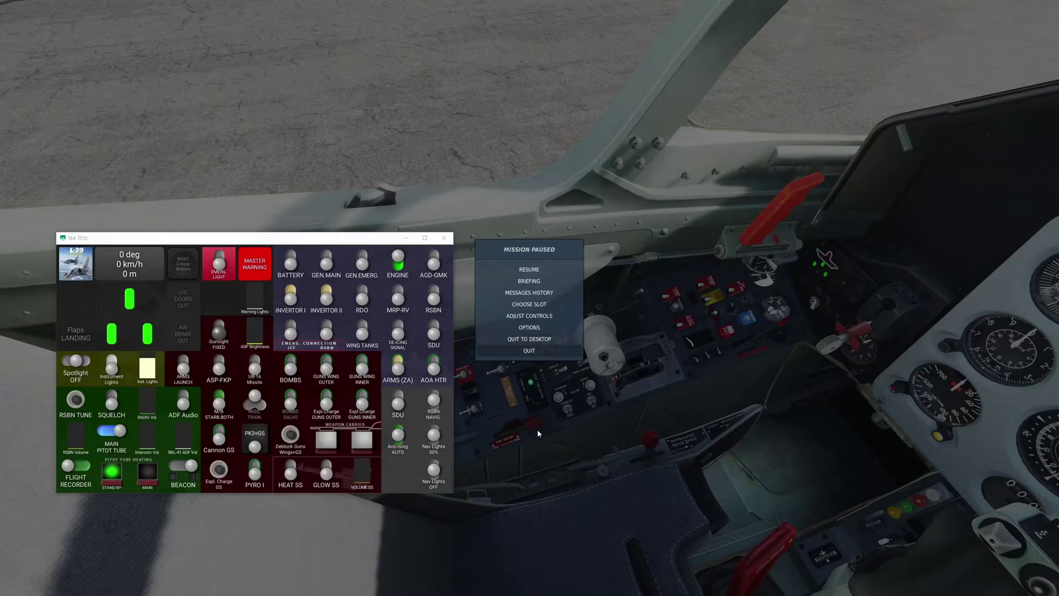
# Resume the mission and cycle RSBN through LANDING, NAVIG, GLIDE PATH and LANDING, ending on NAVIG.
pyautogui.press('Escape')
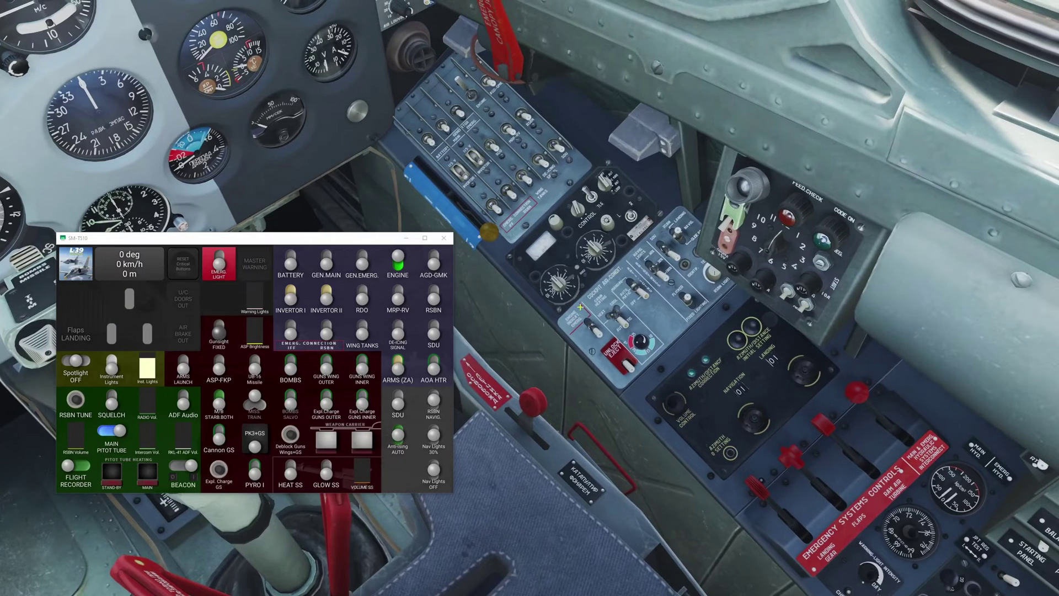
pyautogui.click(433, 405)
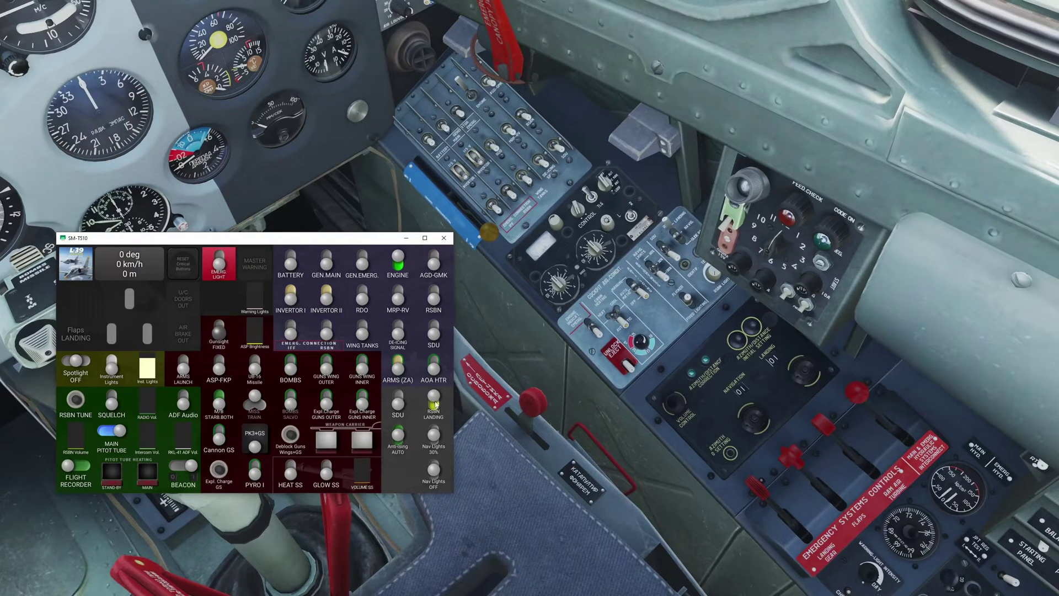
pyautogui.click(434, 408)
pyautogui.click(438, 408)
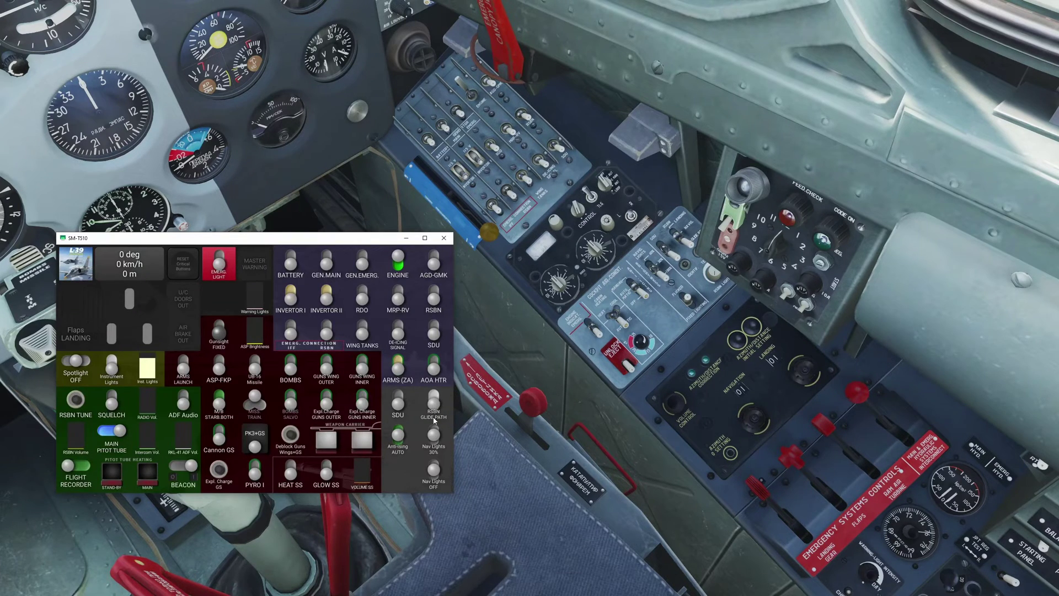
pyautogui.click(439, 408)
pyautogui.click(440, 408)
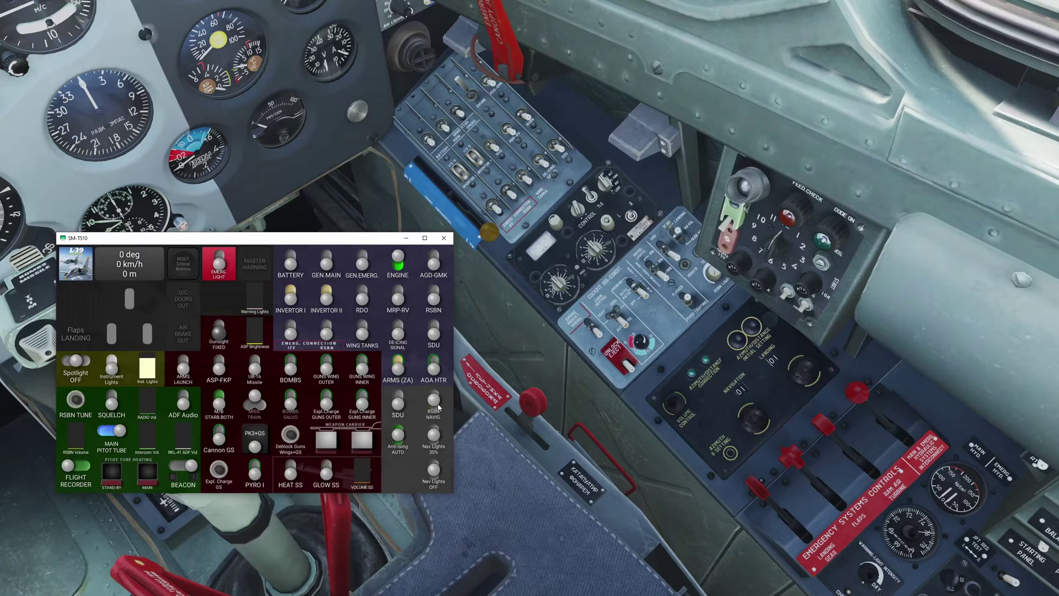